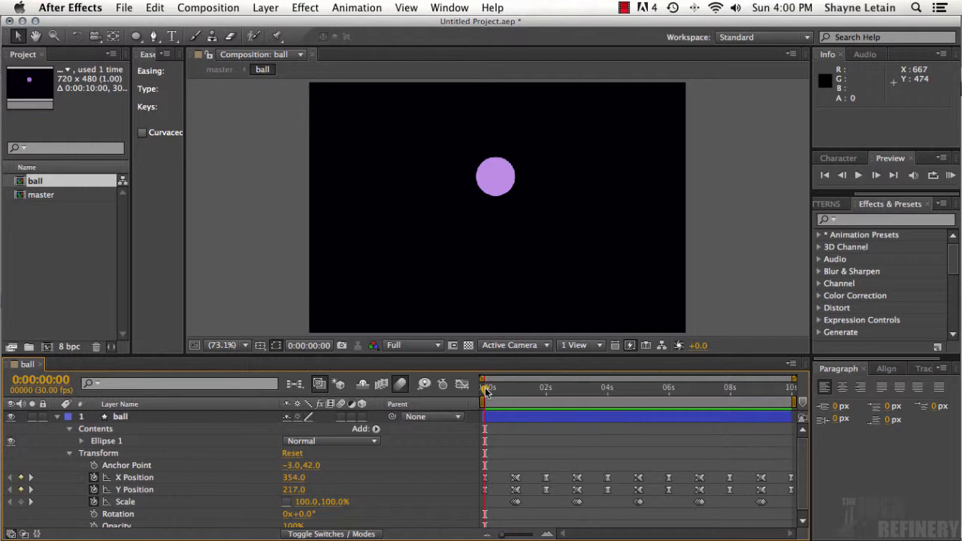
# Play a RAM preview of the bouncing ball animation in the ball composition
pyautogui.moveTo(485, 390); pyautogui.dragTo(491, 390)
pyautogui.click(951, 175)
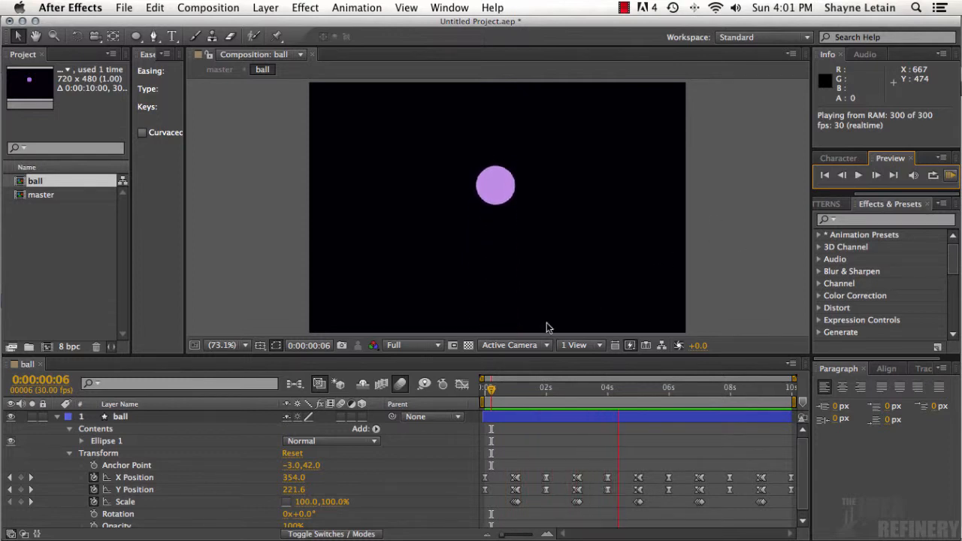
pyautogui.press('space')
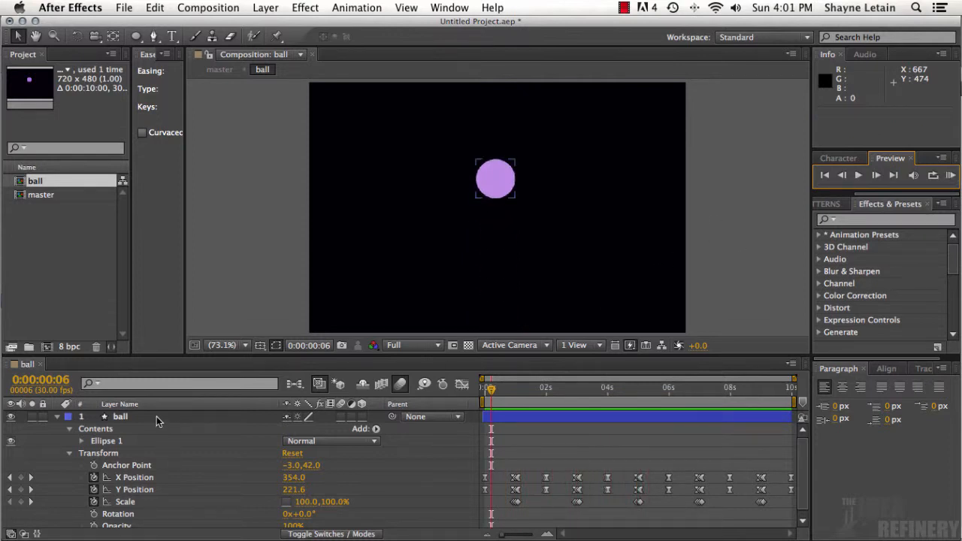
# Enable motion blur for the ball layer and for the ball composition
pyautogui.click(157, 419)
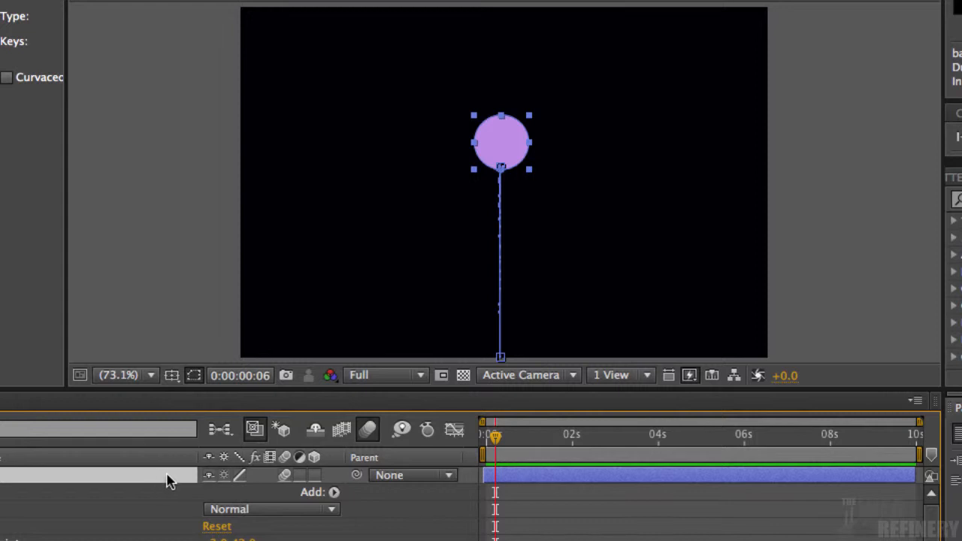
pyautogui.click(368, 430)
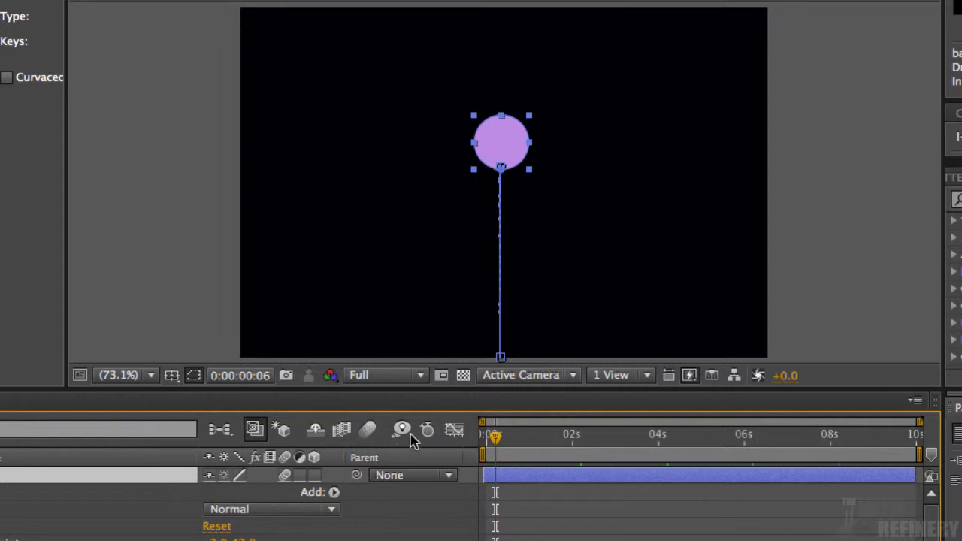
pyautogui.click(369, 431)
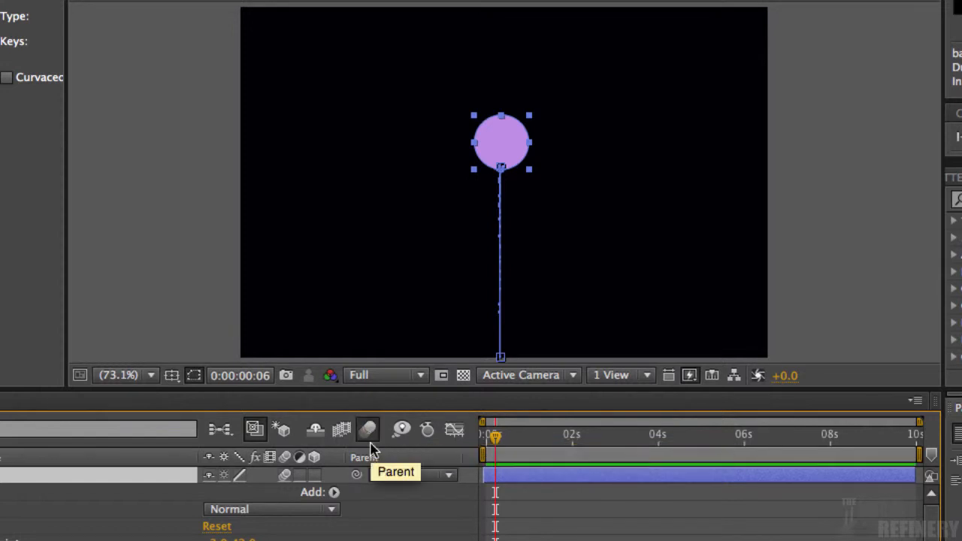
pyautogui.click(285, 476)
pyautogui.click(288, 475)
# Preview the ball composition with motion blur and scrub through about the first second to examine the blurred frames
pyautogui.press('space')
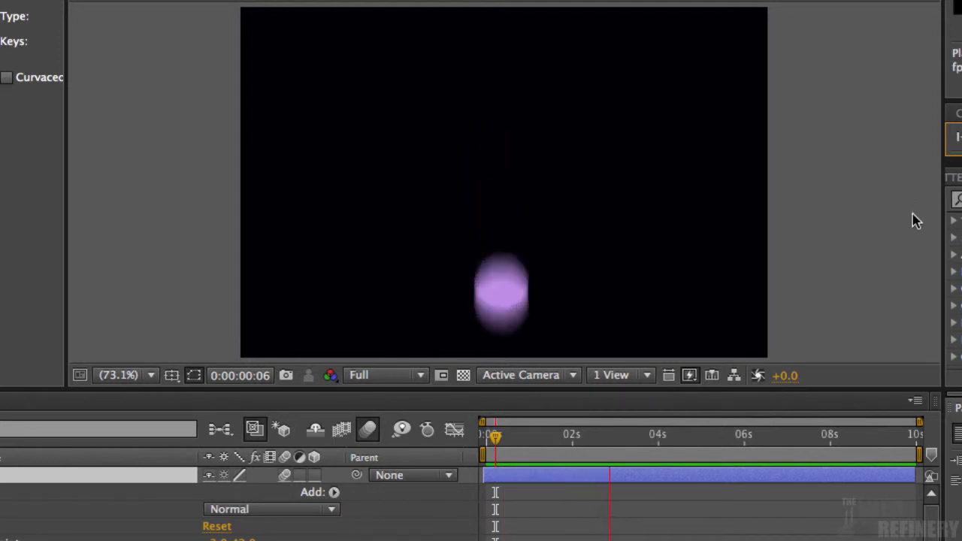
pyautogui.press('space')
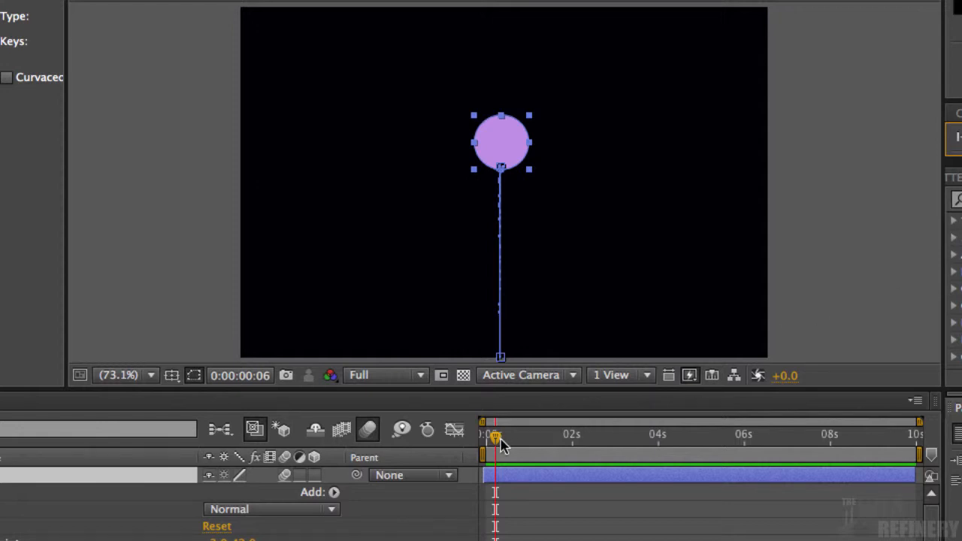
pyautogui.moveTo(501, 439); pyautogui.dragTo(534, 441)
pyautogui.click(838, 254)
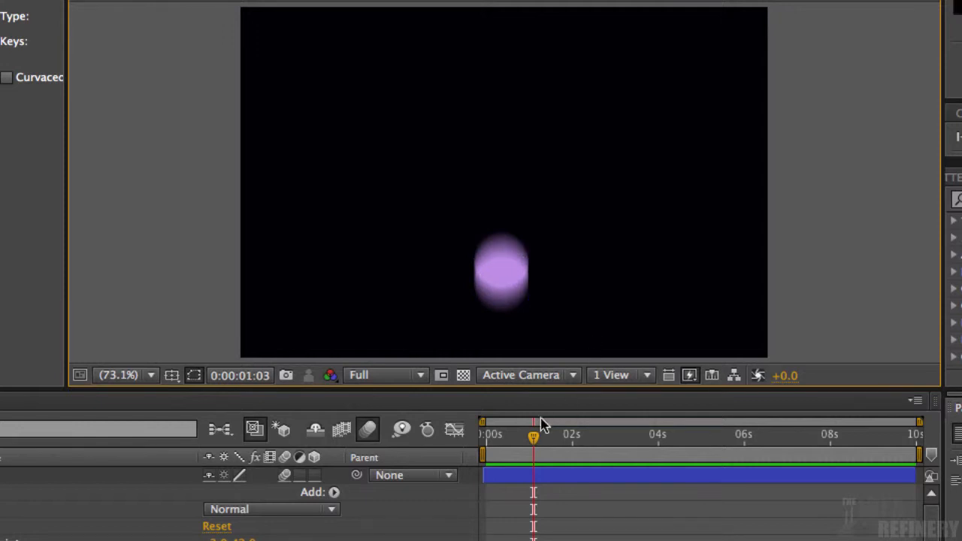
pyautogui.moveTo(532, 439)
pyautogui.mouseDown()
pyautogui.moveTo(544, 440)
pyautogui.moveTo(506, 433)
pyautogui.moveTo(528, 433)
pyautogui.mouseUp()
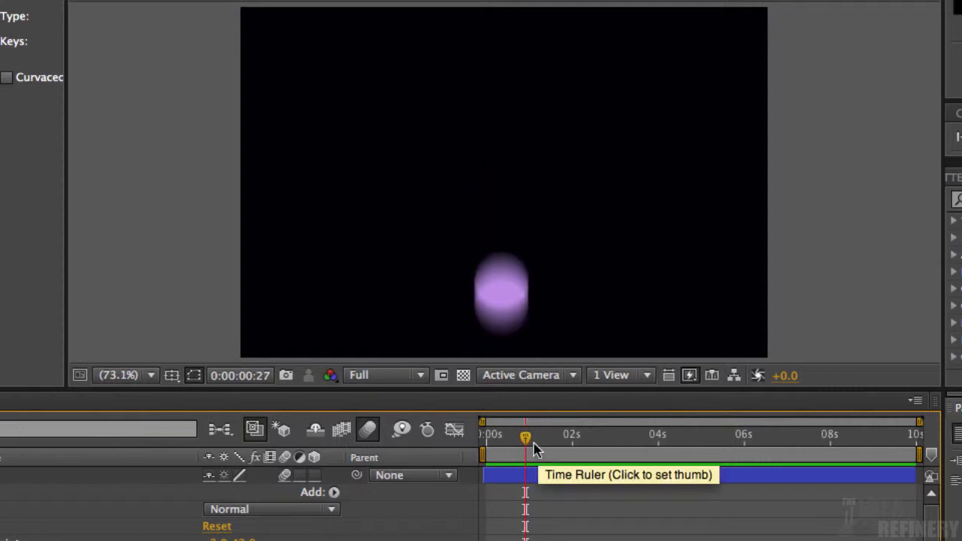
pyautogui.moveTo(529, 441); pyautogui.dragTo(489, 444)
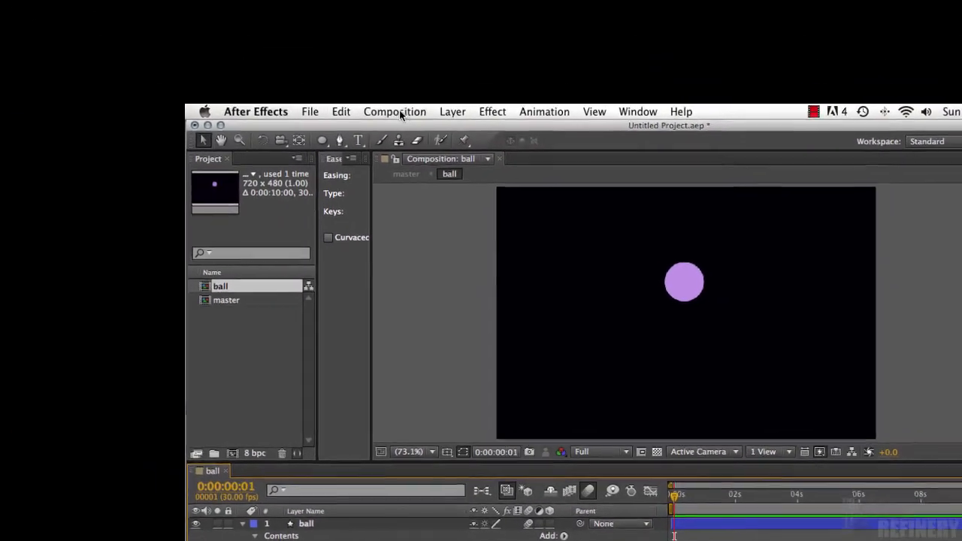
# Create a new composition named master with the existing 720 x 480, 30 fps, 10-second settings
pyautogui.click(410, 118)
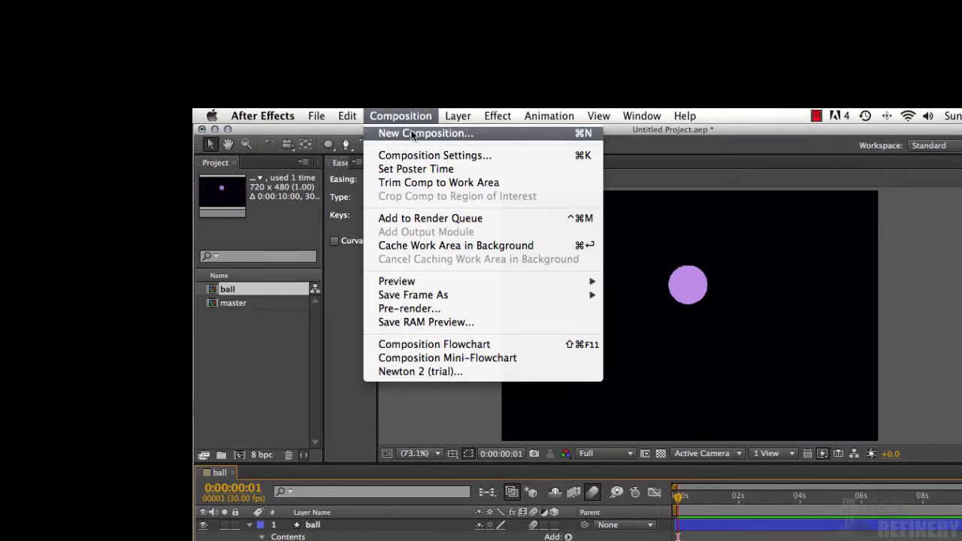
pyautogui.click(412, 133)
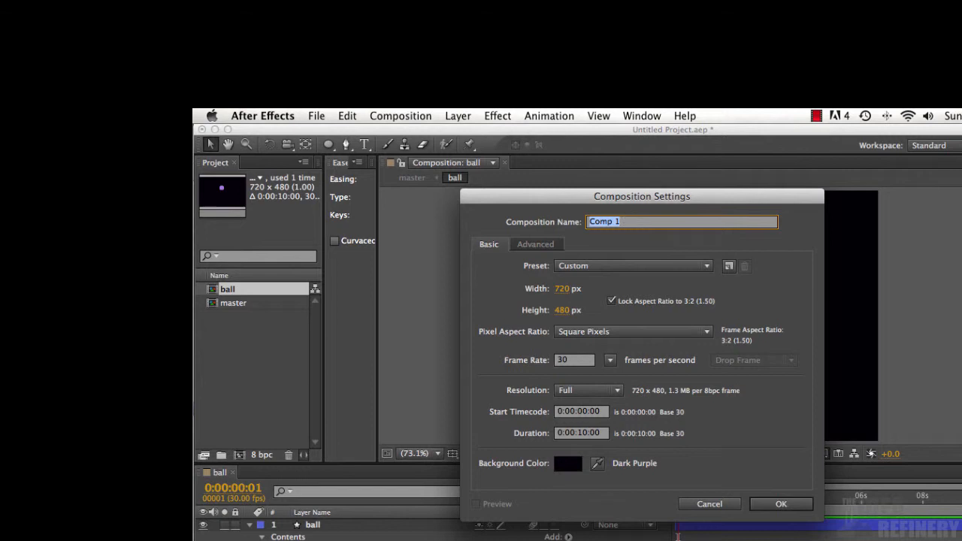
pyautogui.write('ms')
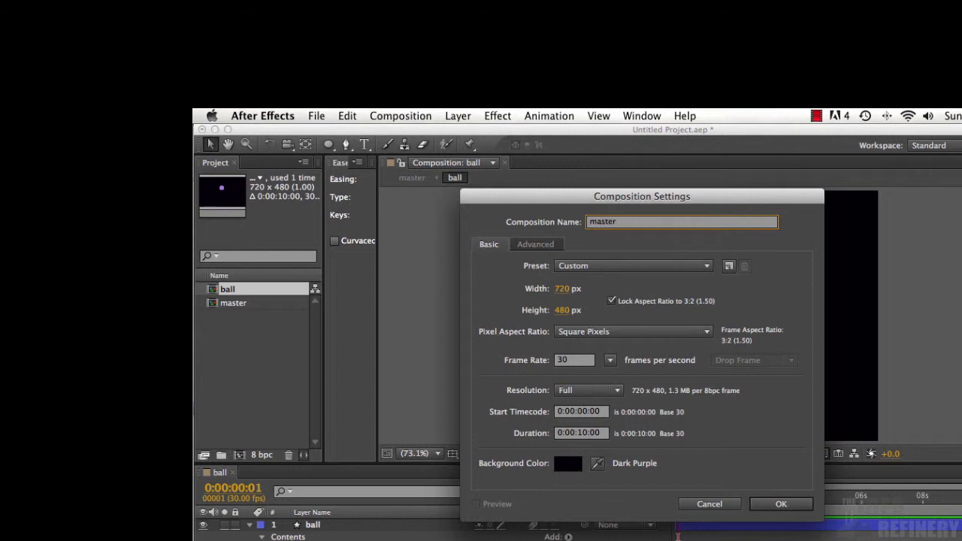
pyautogui.click(782, 504)
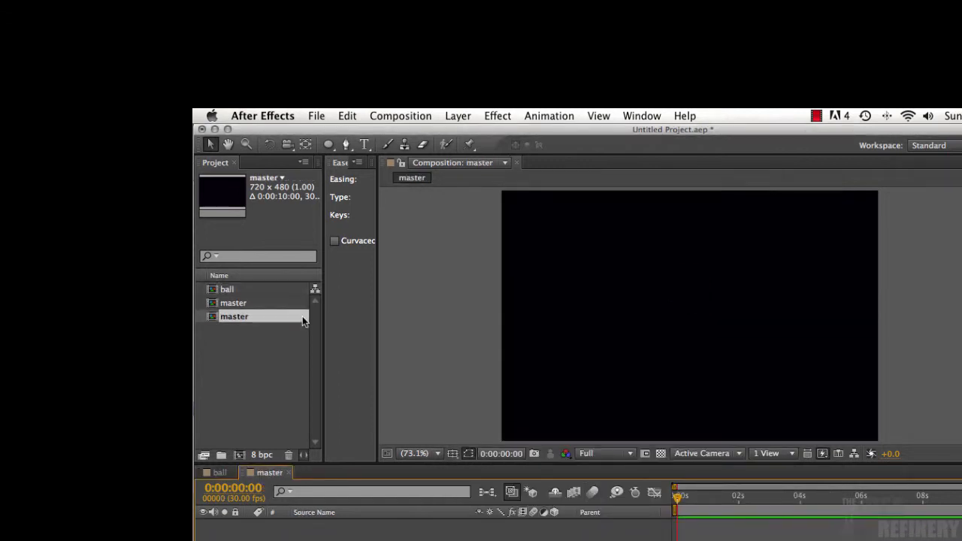
# Delete the older duplicate master composition from the project
pyautogui.click(265, 303)
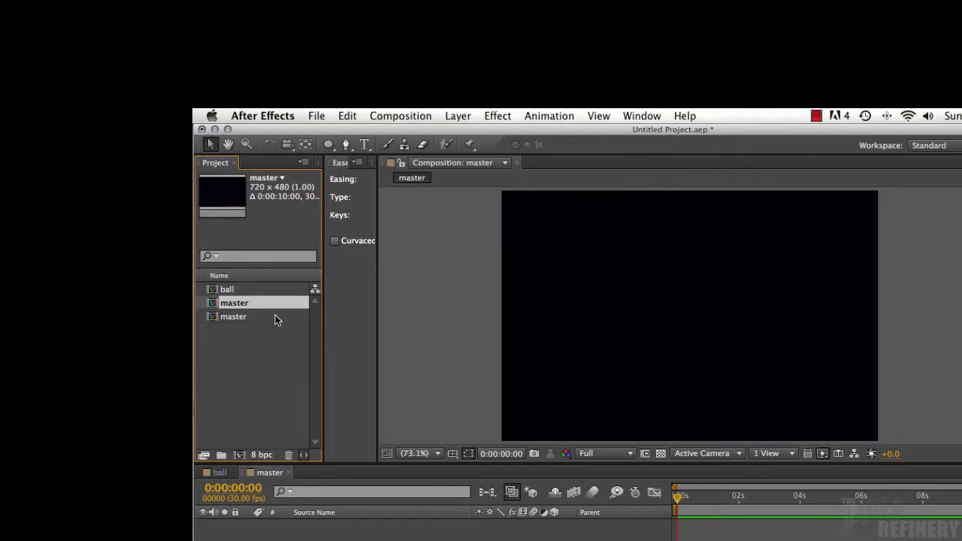
pyautogui.press('Delete')
pyautogui.click(769, 412)
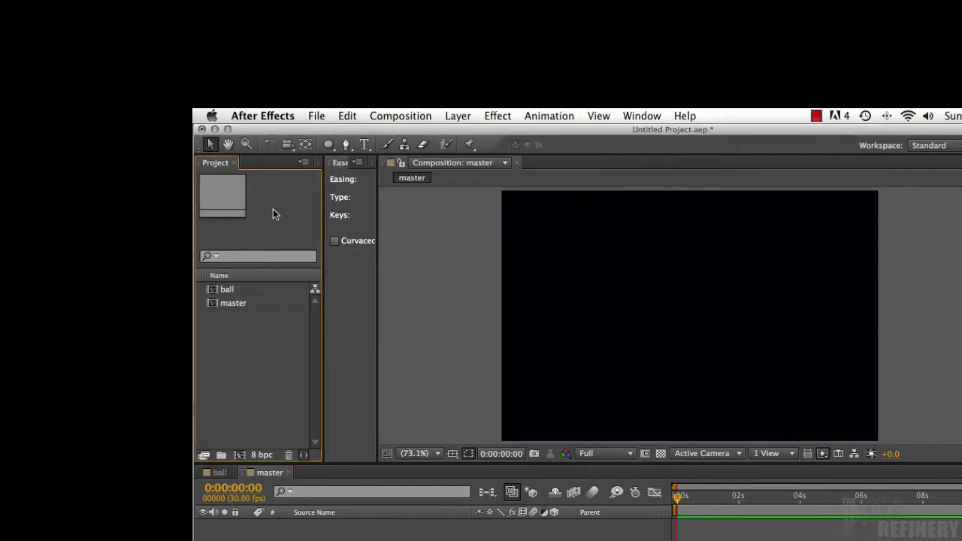
# Compare the ball and master compositions in the project and their timelines, ending in the master timeline
pyautogui.click(254, 289)
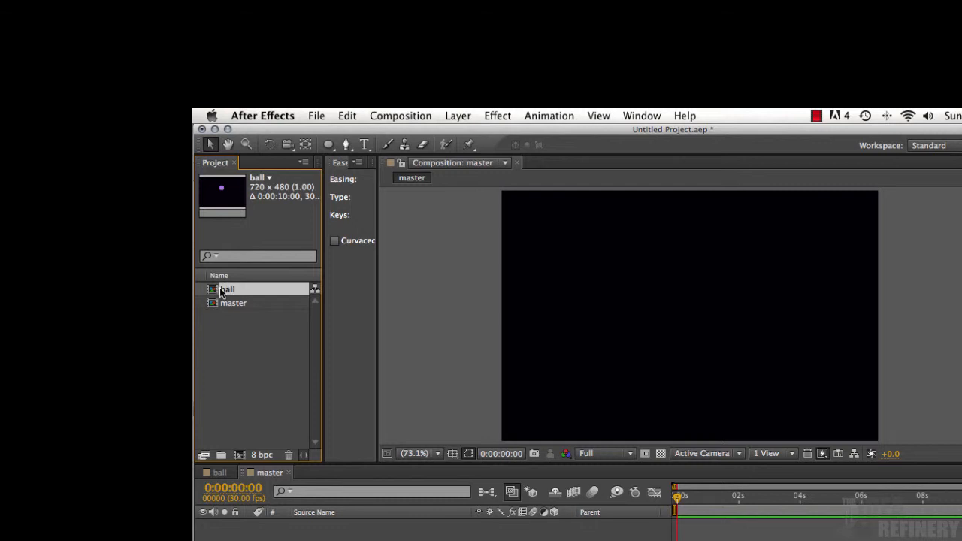
pyautogui.click(257, 305)
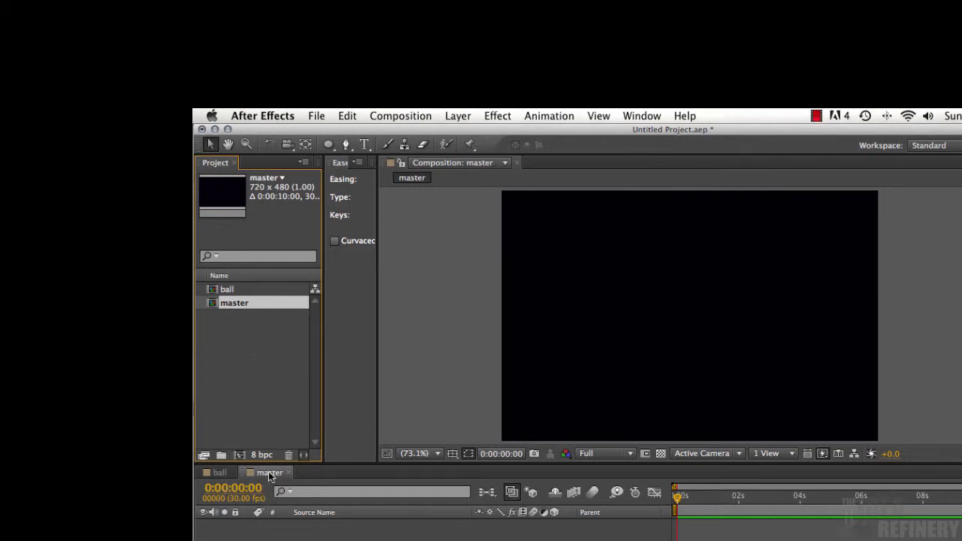
pyautogui.click(221, 473)
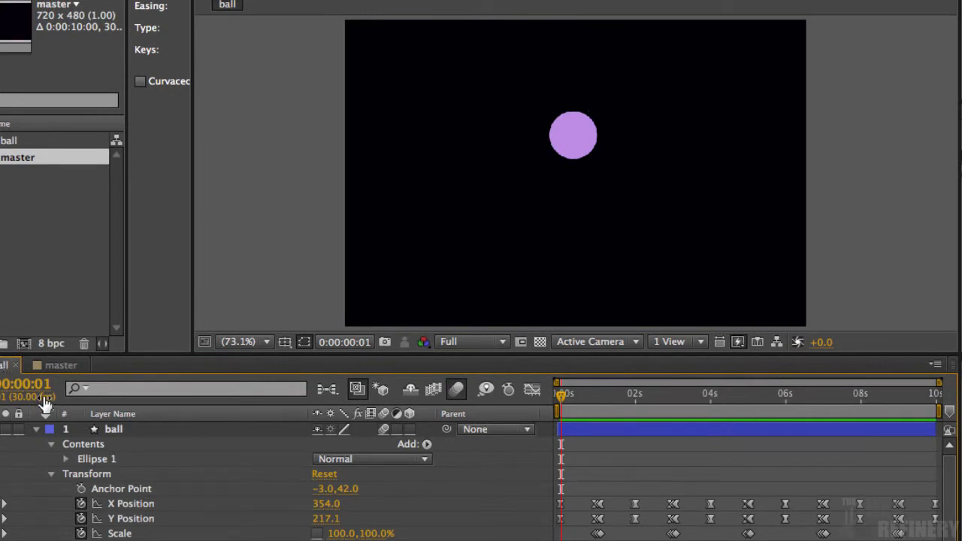
pyautogui.click(57, 364)
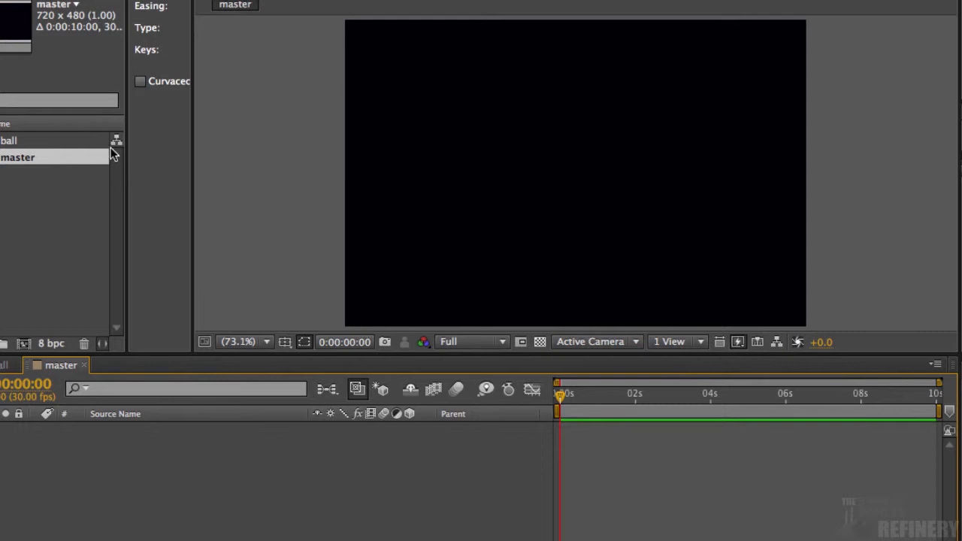
# Nest the ball composition as a layer in the master composition's timeline and scrub its opening frames
pyautogui.click(69, 141)
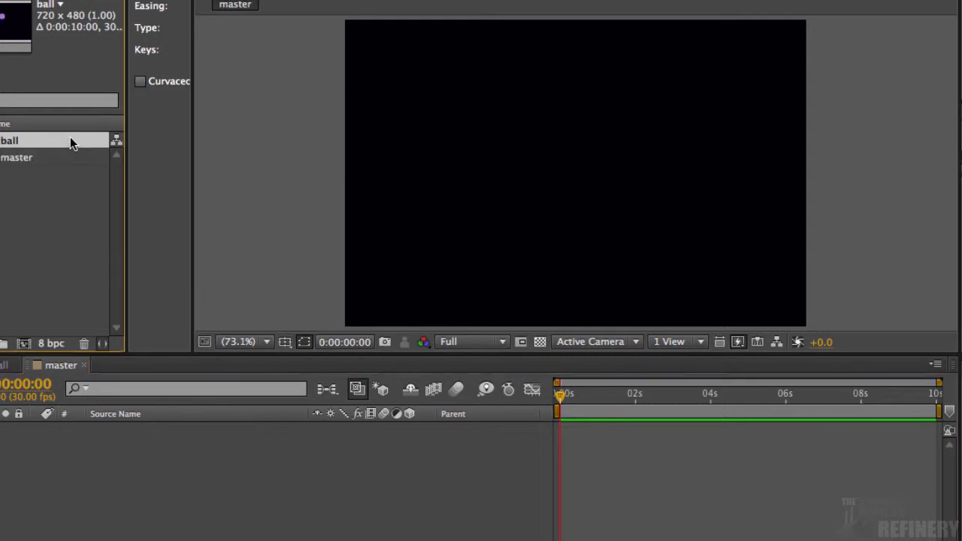
pyautogui.moveTo(69, 141); pyautogui.dragTo(81, 448)
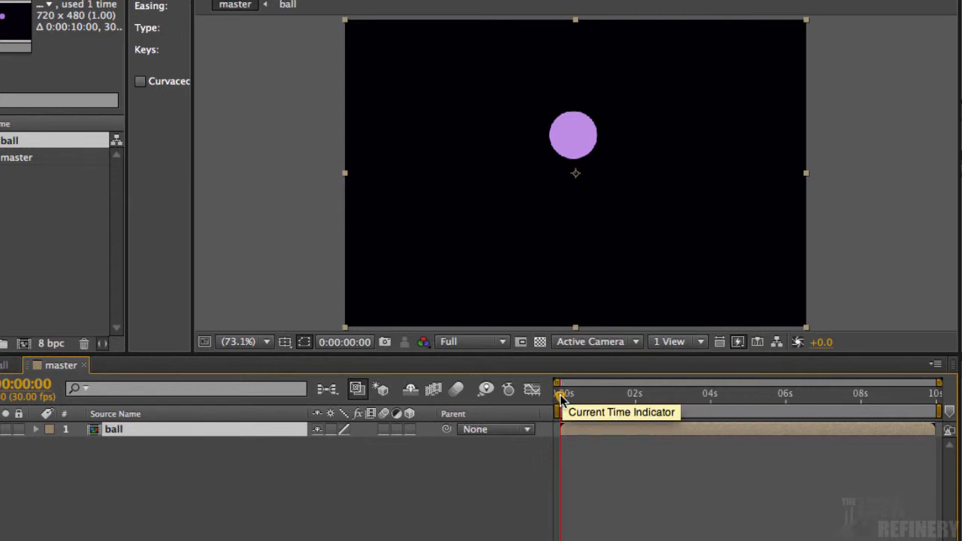
pyautogui.moveTo(560, 399)
pyautogui.mouseDown()
pyautogui.moveTo(858, 399)
pyautogui.moveTo(566, 391)
pyautogui.mouseUp()
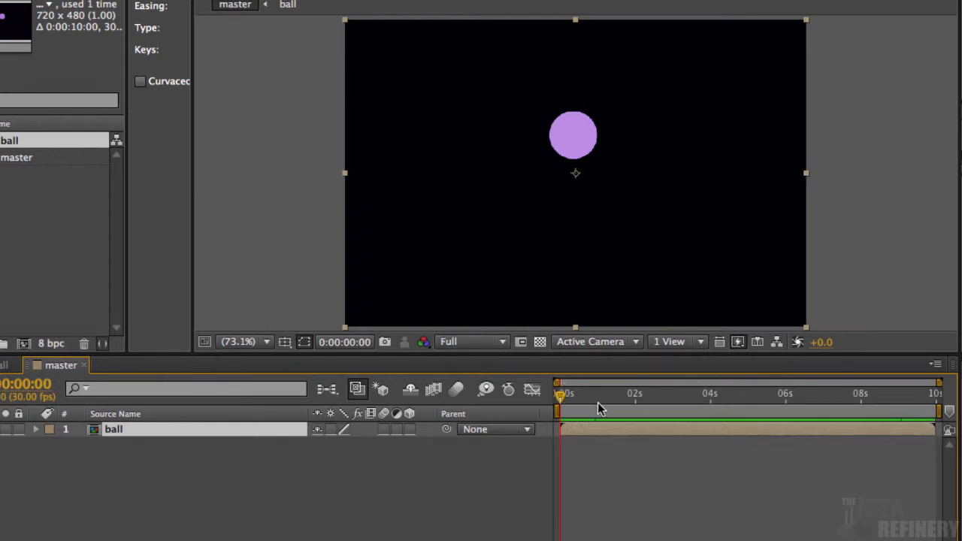
# Keyframe the nested ball layer's Position from about -44.8, 240 at 0:00:00:00 to about 764.8, 240 at 0:00:09:29
pyautogui.click(37, 430)
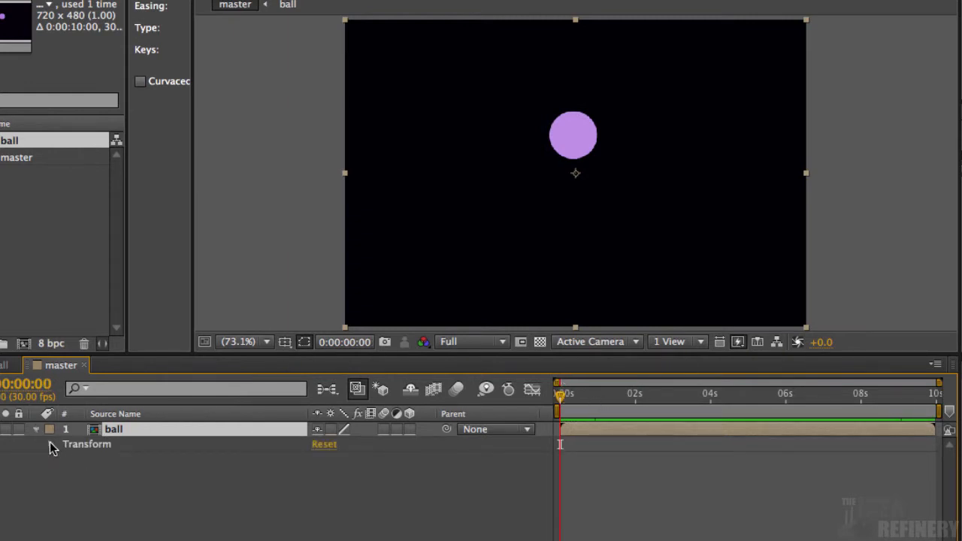
pyautogui.click(51, 444)
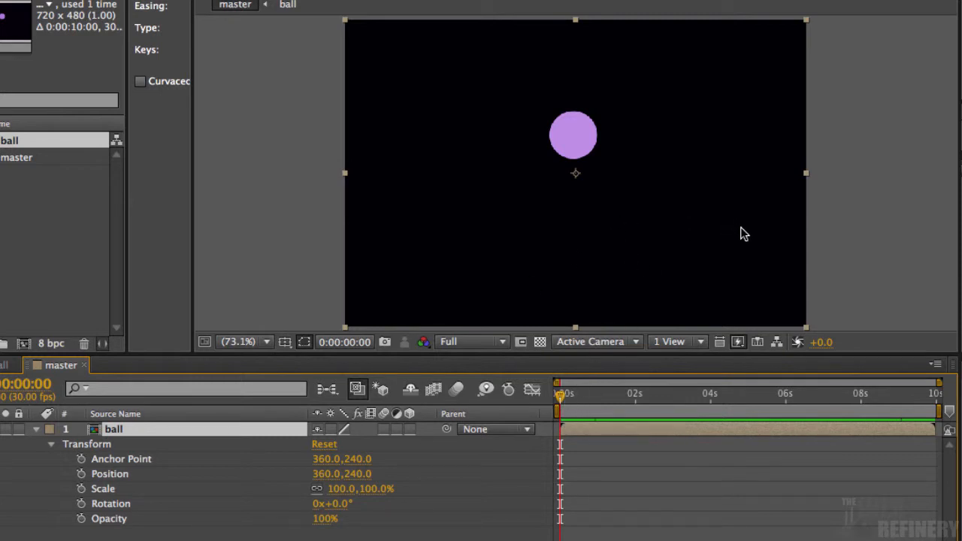
pyautogui.moveTo(754, 238); pyautogui.dragTo(490, 243)
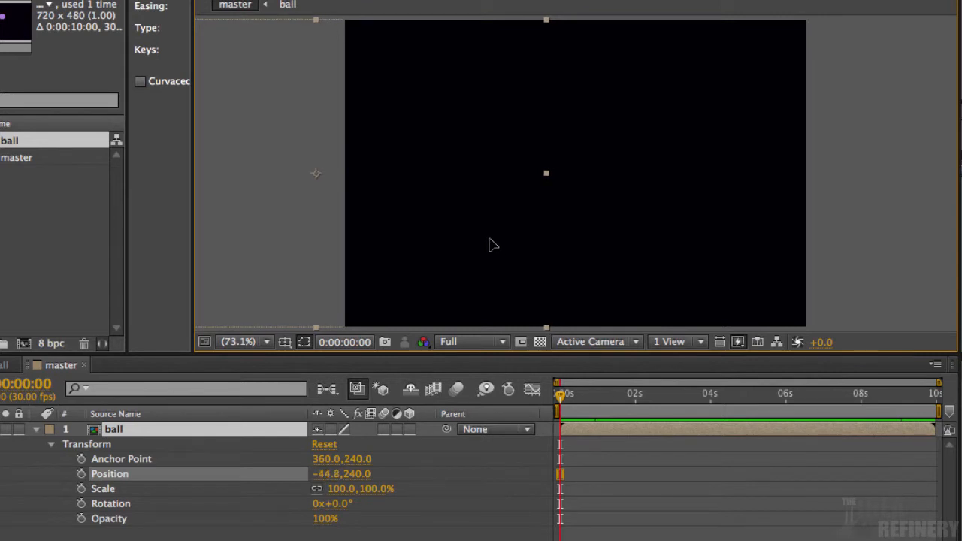
pyautogui.press('Return')
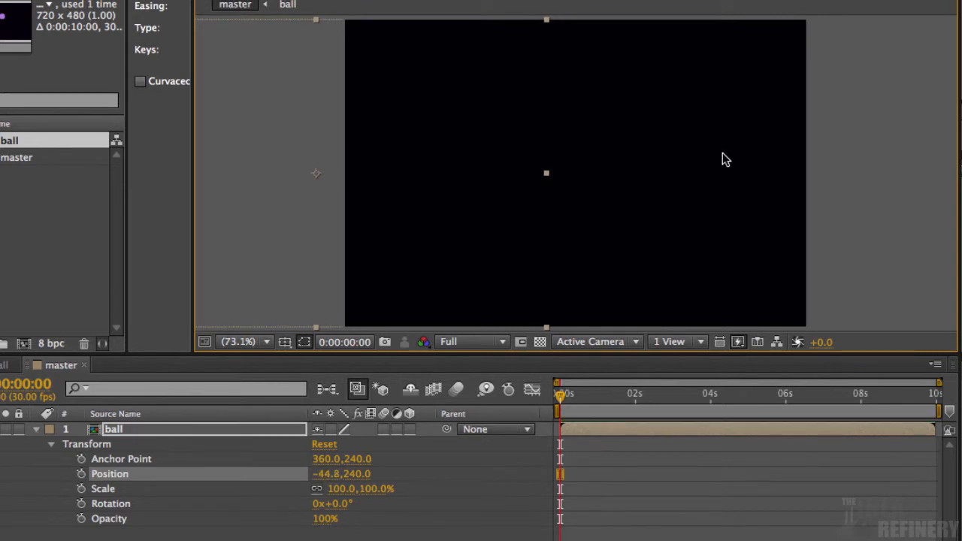
pyautogui.click(81, 475)
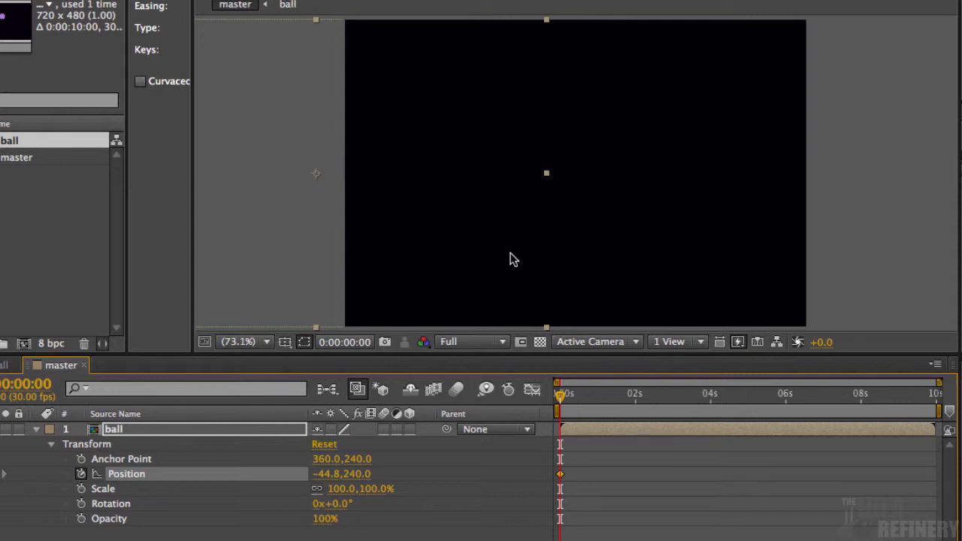
pyautogui.moveTo(561, 393); pyautogui.dragTo(939, 402)
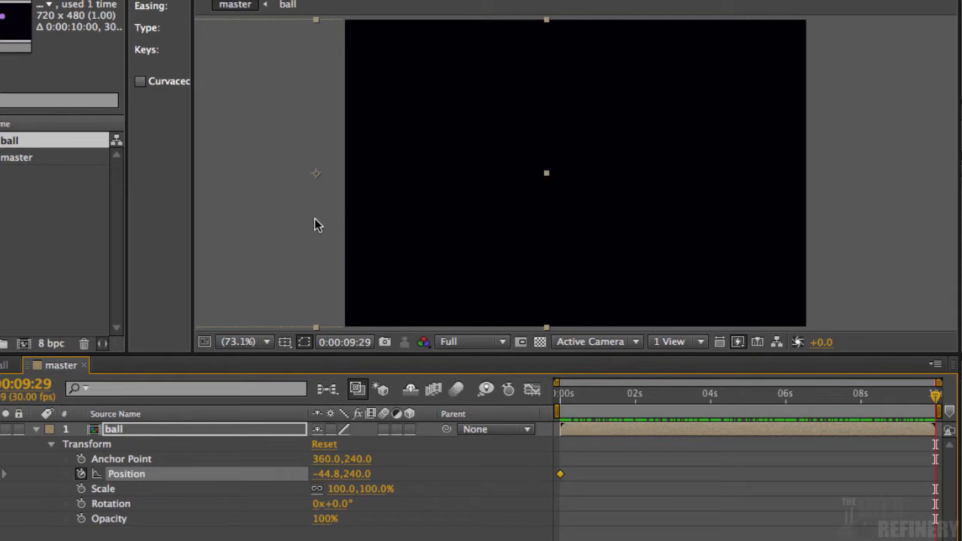
pyautogui.moveTo(315, 218); pyautogui.dragTo(835, 225)
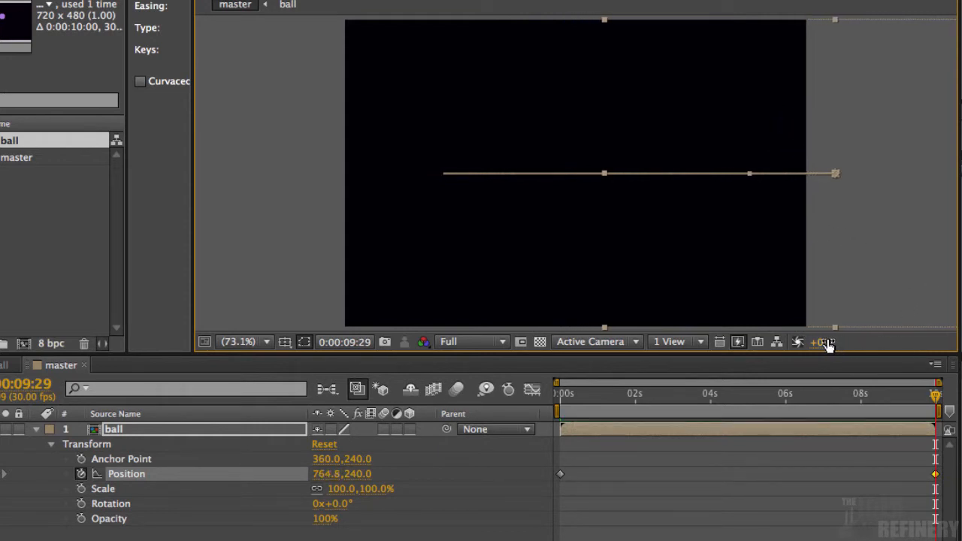
# Preview the ball bouncing across the master composition from the start and scrub back and forth to examine its motion
pyautogui.press('Home')
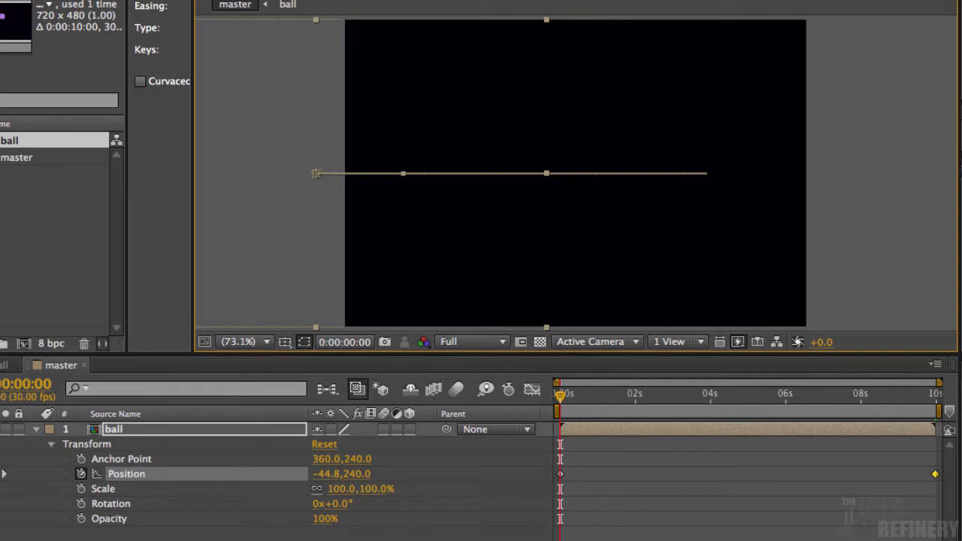
pyautogui.press('KP_0')
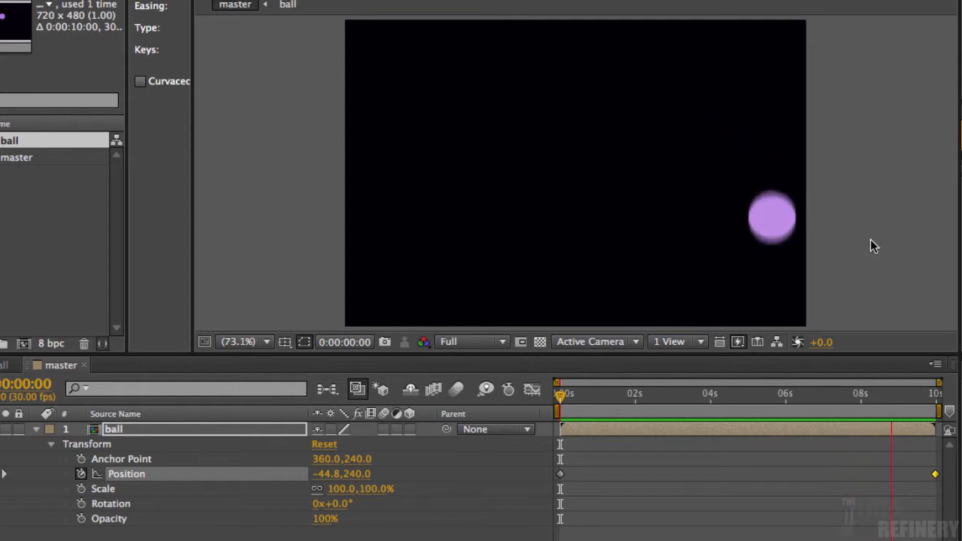
pyautogui.moveTo(561, 394); pyautogui.dragTo(674, 449)
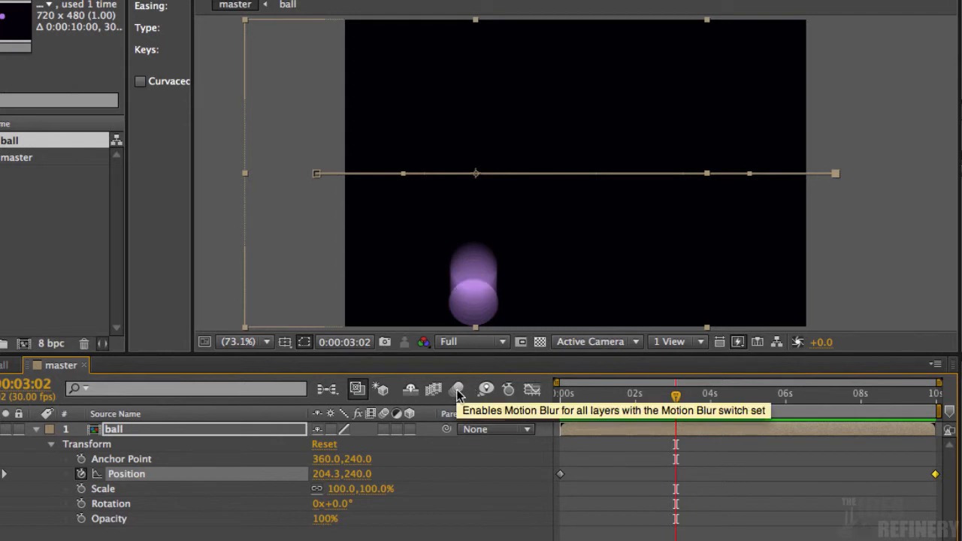
pyautogui.moveTo(676, 394); pyautogui.dragTo(573, 410)
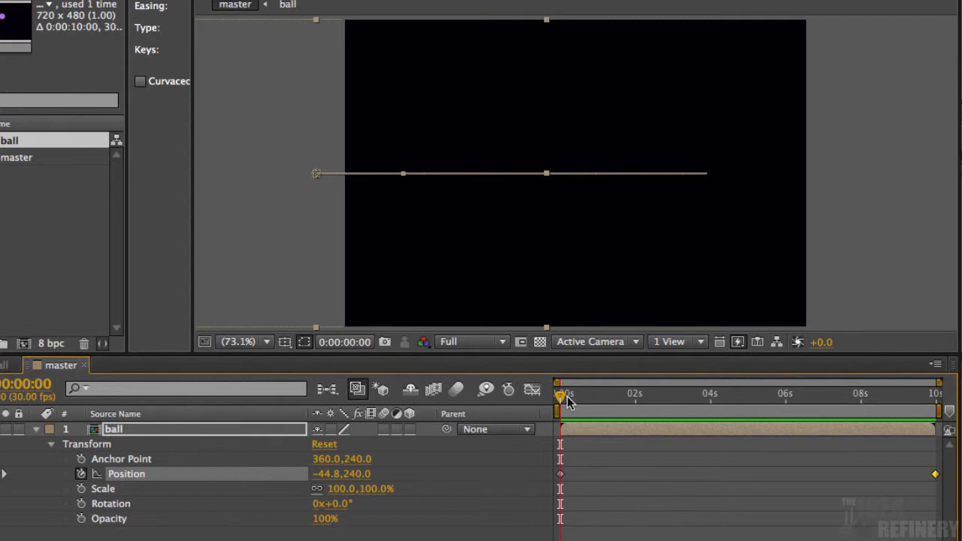
pyautogui.moveTo(563, 398); pyautogui.dragTo(560, 427)
# Enable motion blur for the master composition and compare its timeline with the ball composition's
pyautogui.click(456, 389)
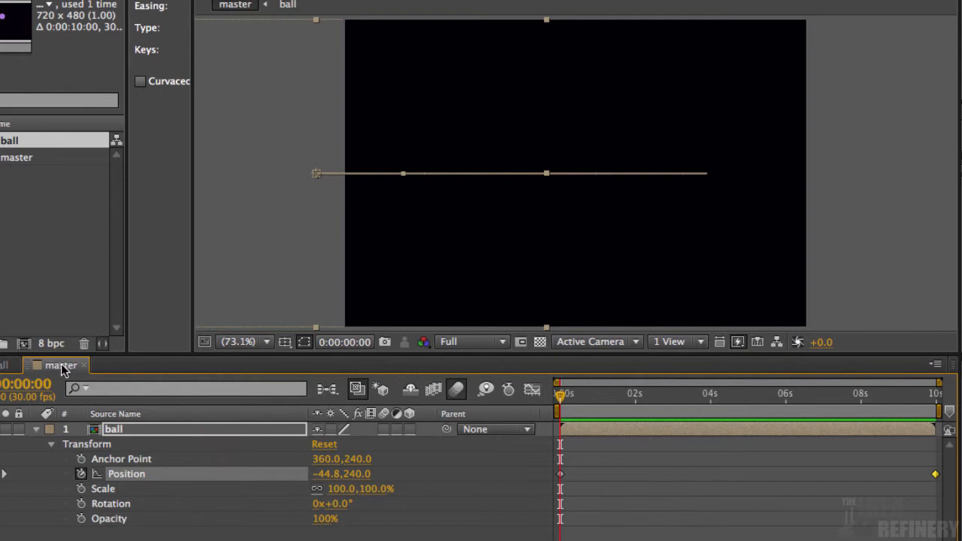
pyautogui.click(4, 366)
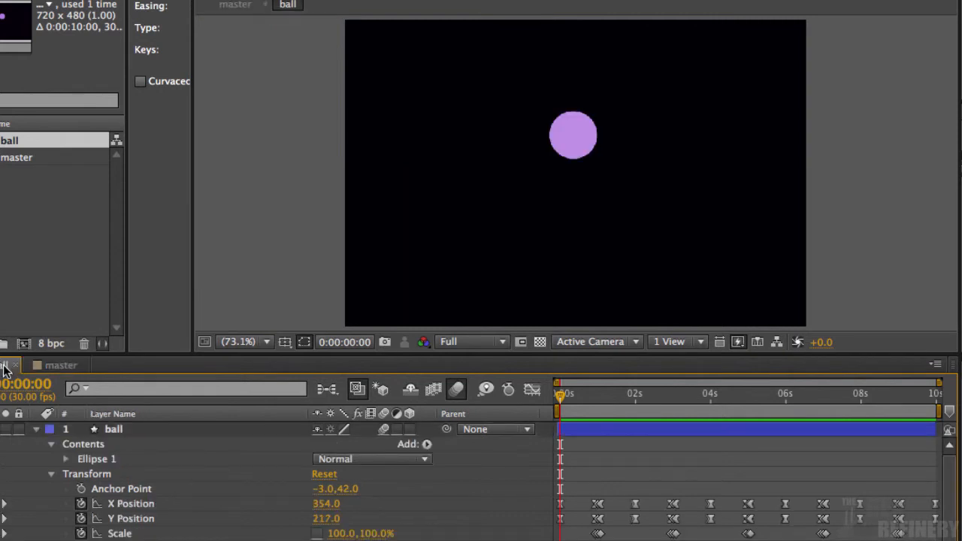
pyautogui.click(64, 366)
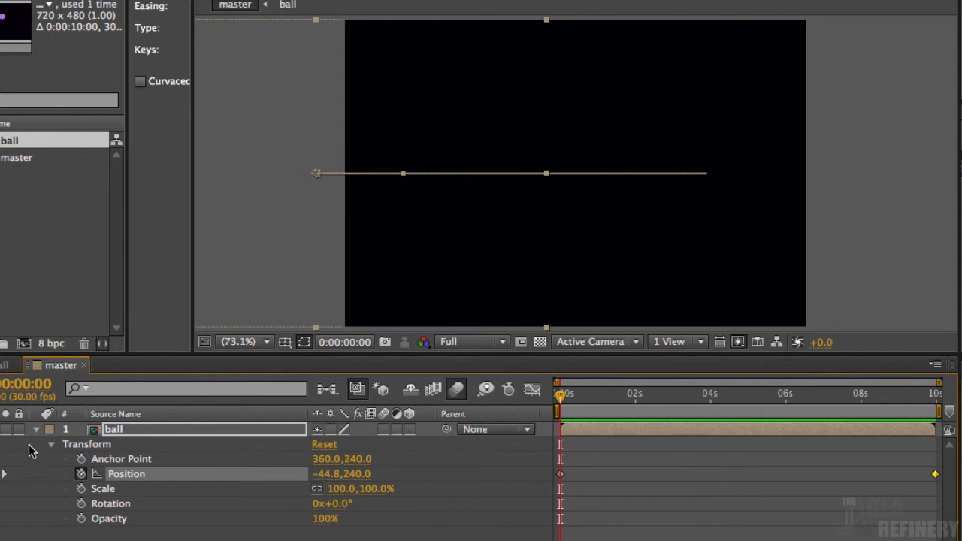